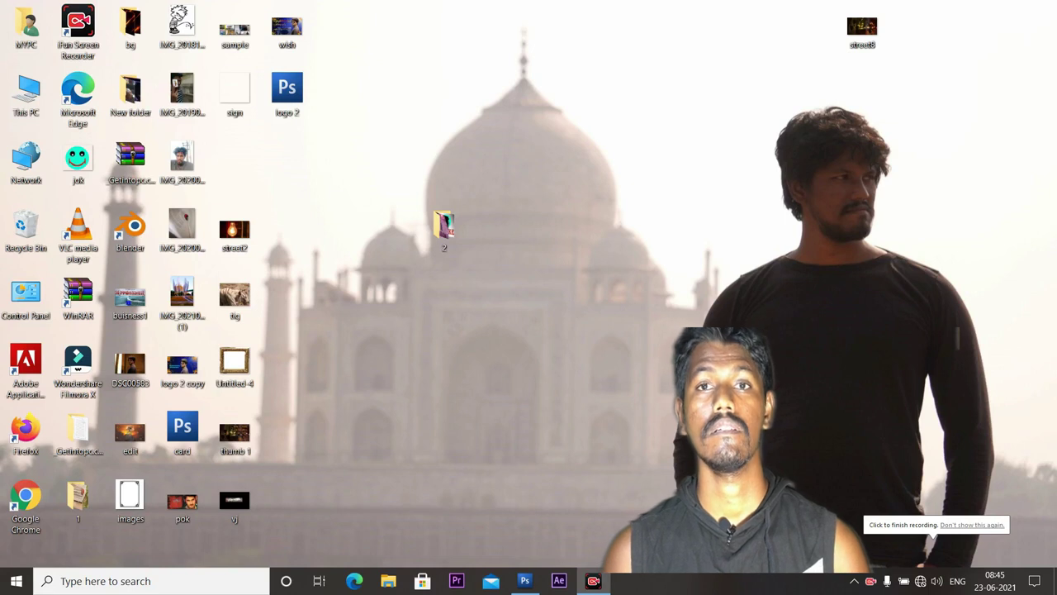
# - Restore the Photoshop CS3 window from the taskbar so it fills the screen
pyautogui.click(524, 581)
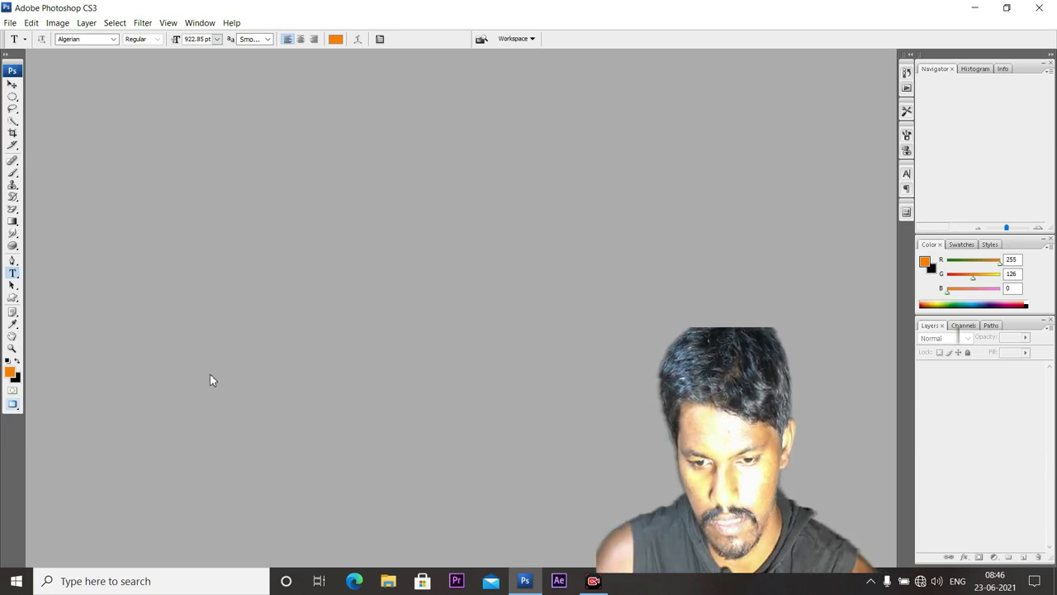
# - Create a new white 1920×1080 px document
pyautogui.hotkey('ctrl', 'n')
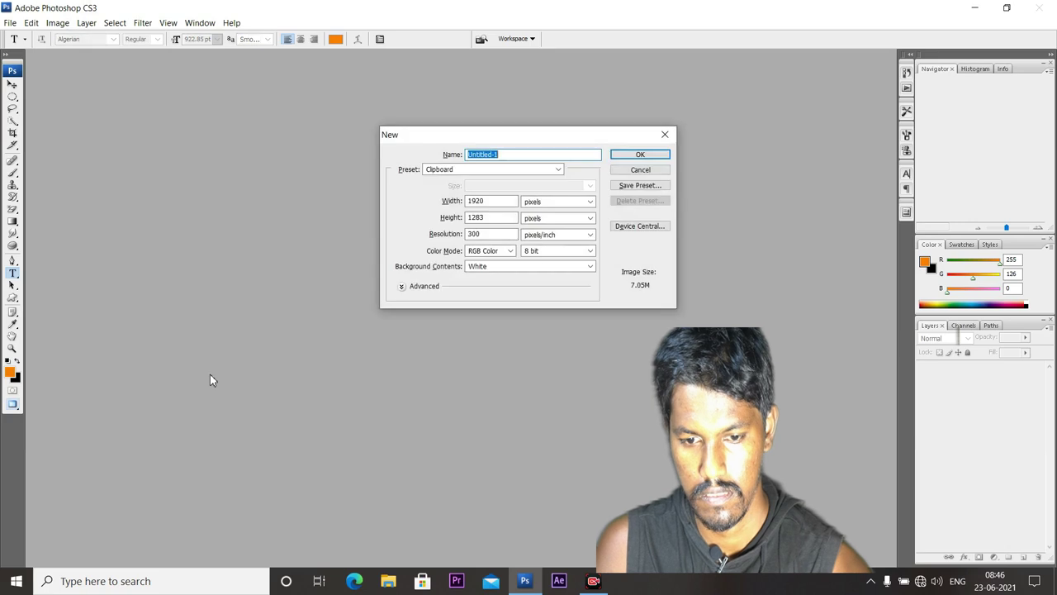
pyautogui.click(504, 218)
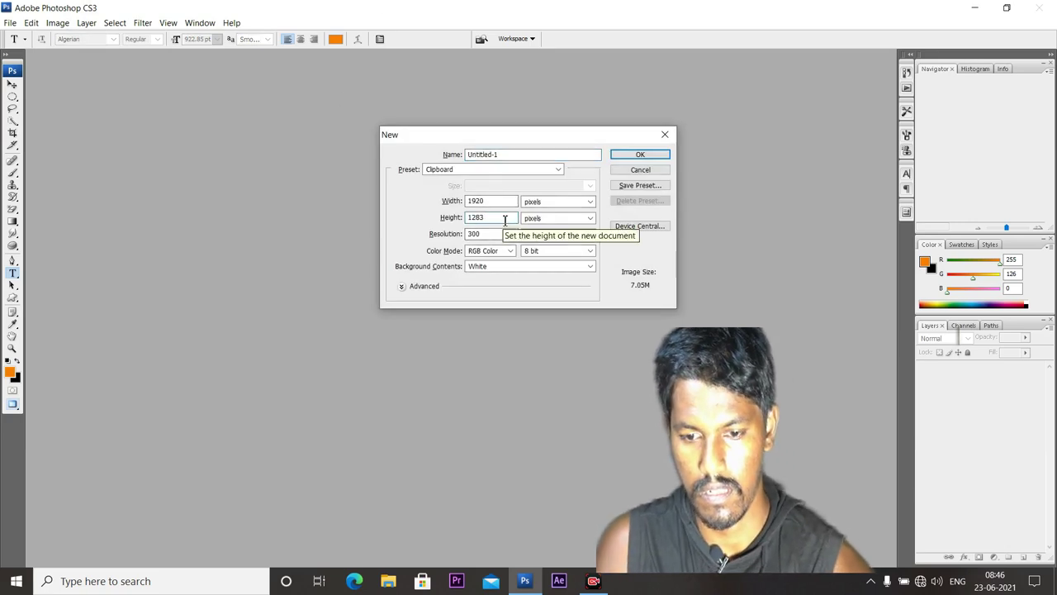
pyautogui.press('BackSpace')
pyautogui.press('BackSpace')
pyautogui.press('BackSpace')
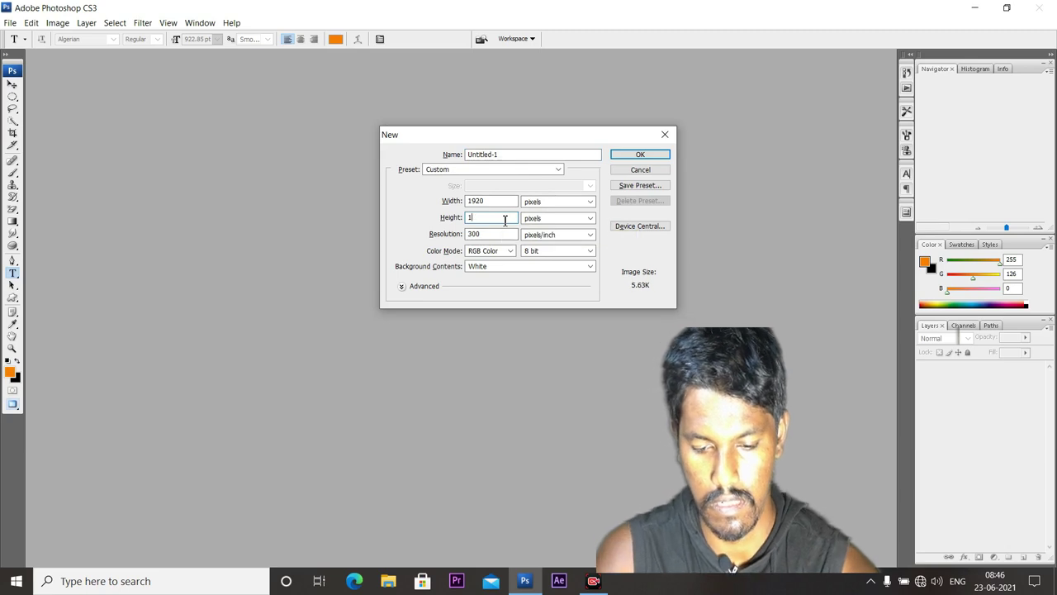
pyautogui.press('BackSpace')
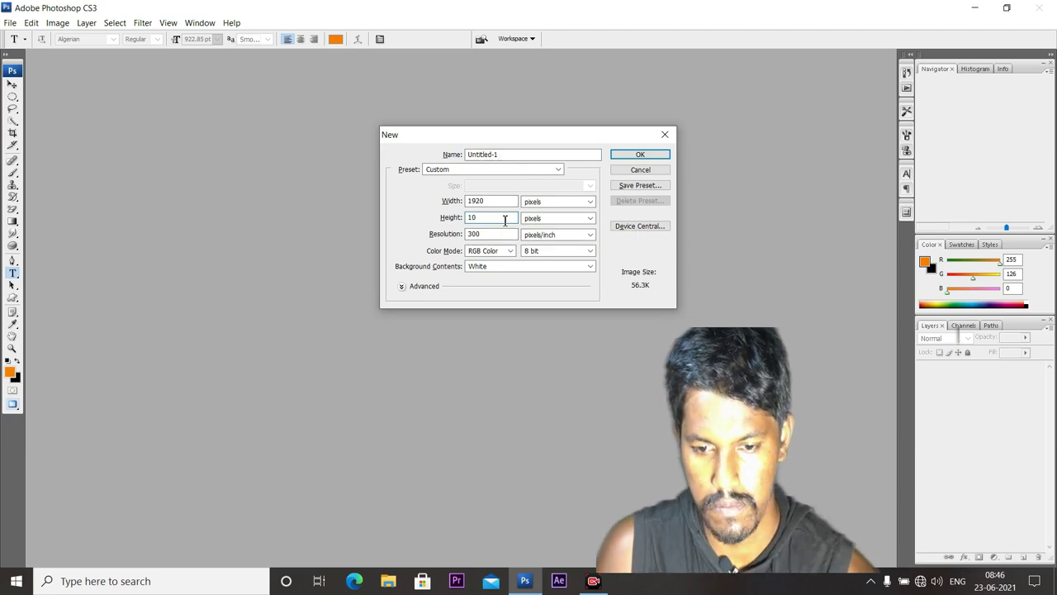
pyautogui.write('80')
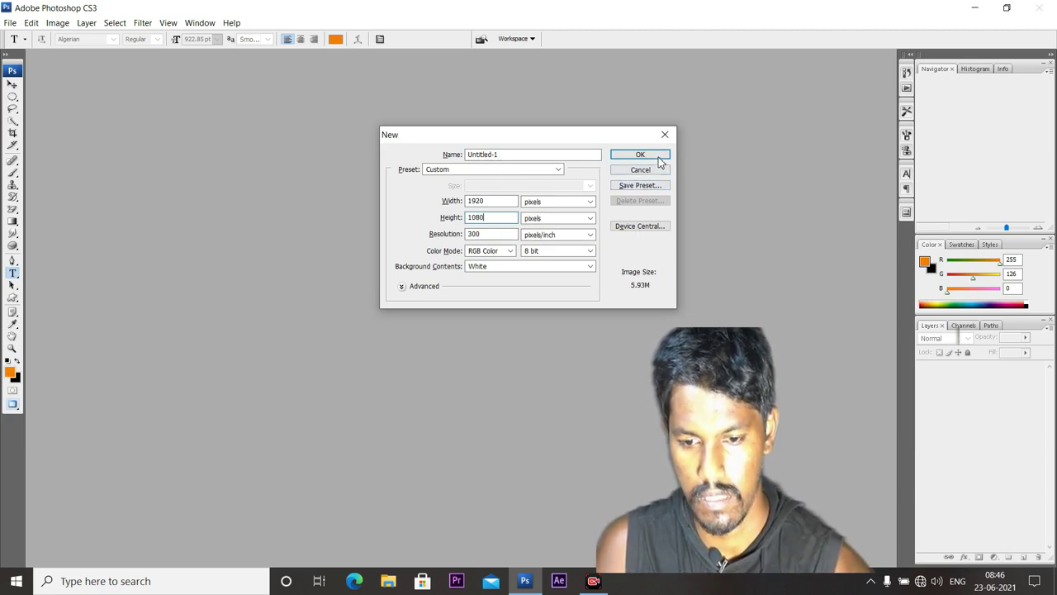
pyautogui.click(655, 155)
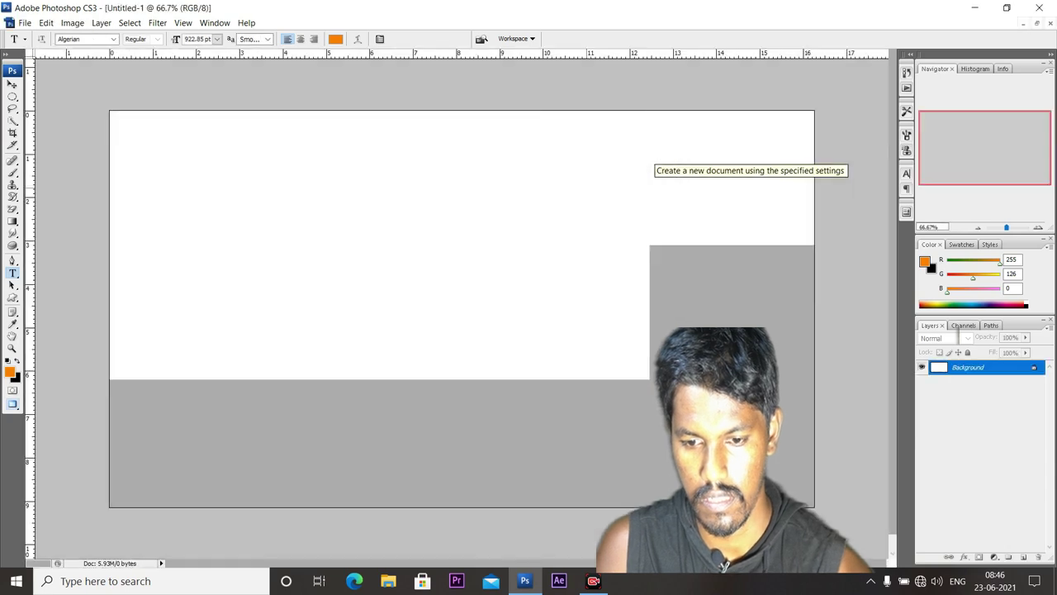
# - Add an empty Layer 1, then bring up the Open file dialog
pyautogui.hotkey('ctrl', 'shift', 'n')
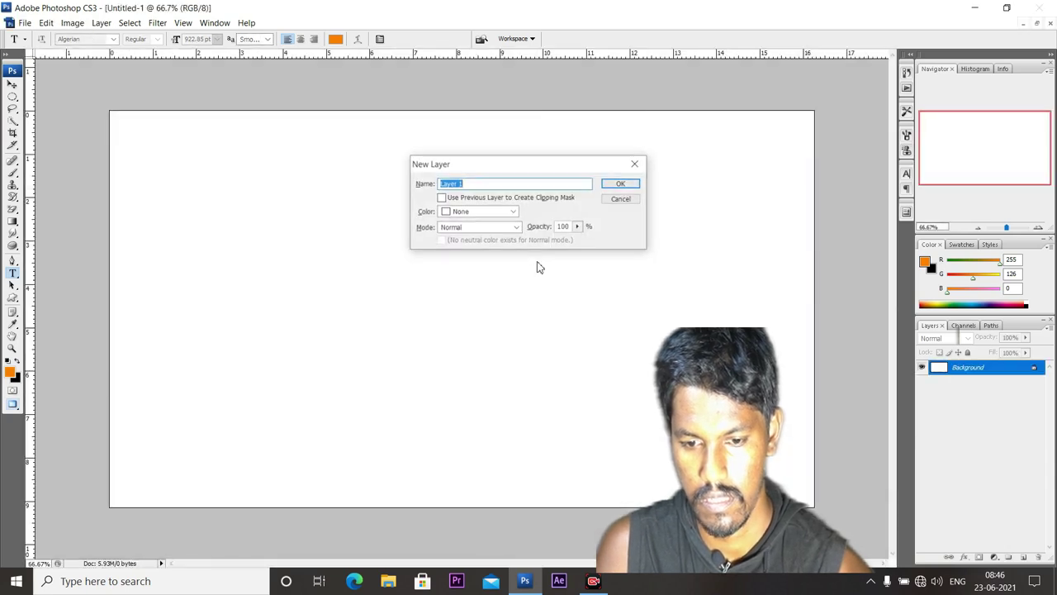
pyautogui.click(611, 183)
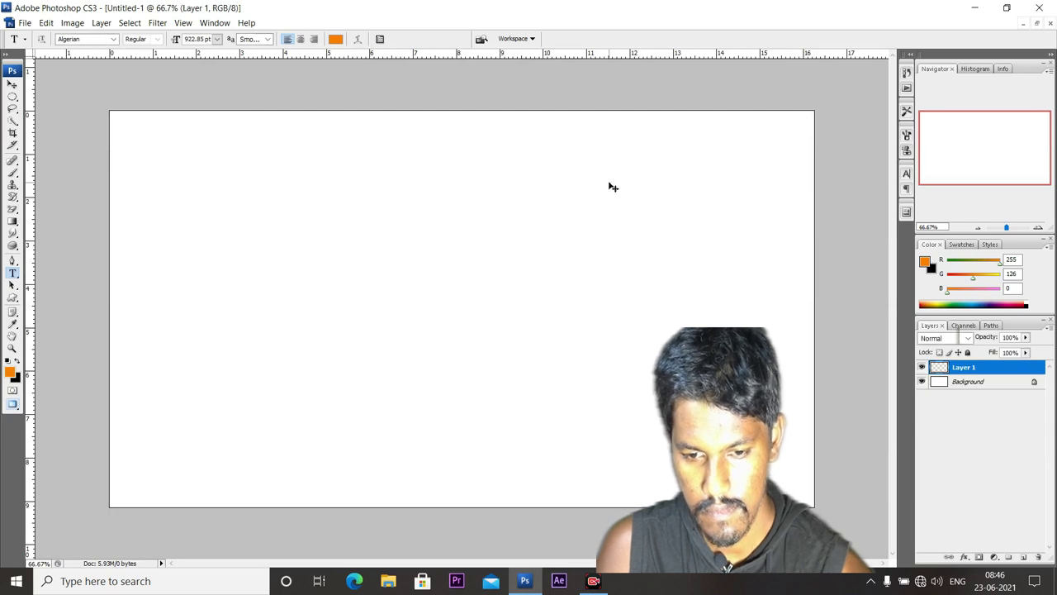
pyautogui.hotkey('ctrl', 'o')
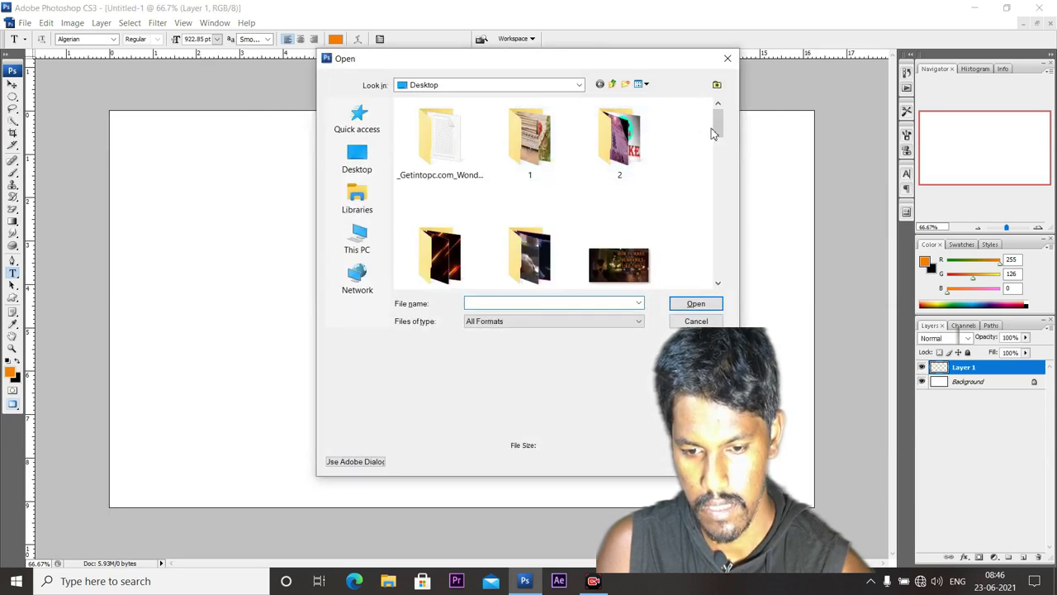
# - Open the jok smiley image from the Desktop
pyautogui.moveTo(715, 134)
pyautogui.mouseDown()
pyautogui.moveTo(721, 173)
pyautogui.moveTo(702, 238)
pyautogui.mouseUp()
pyautogui.click(440, 140)
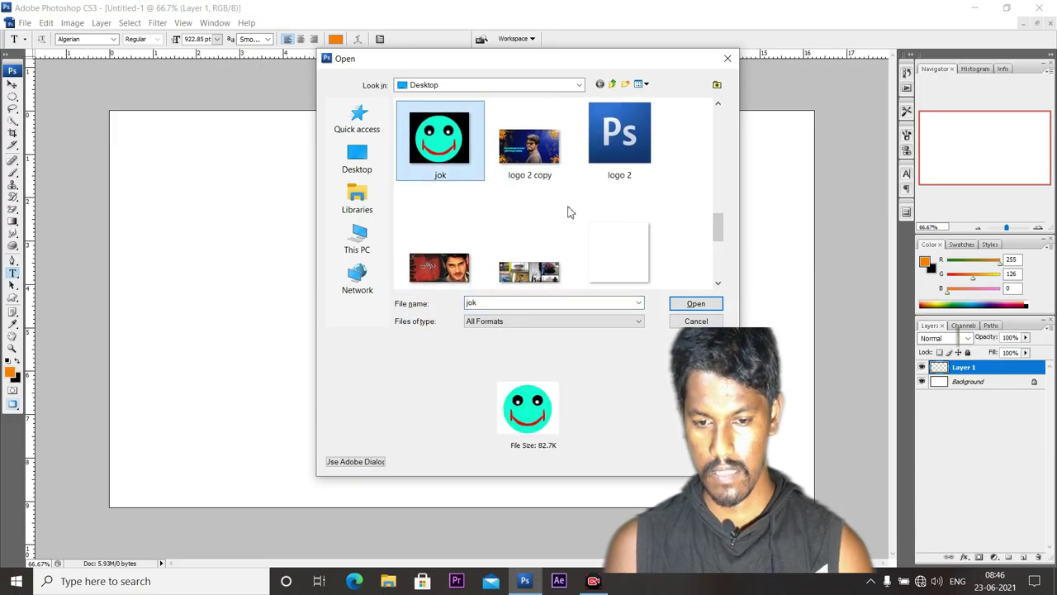
pyautogui.click(696, 303)
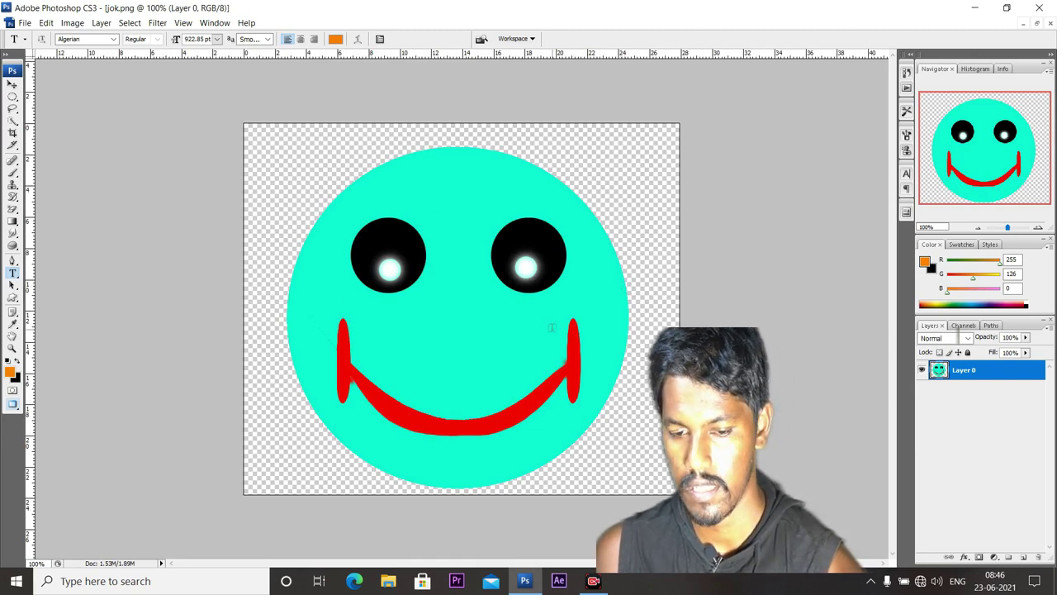
# - Copy the whole jok image and paste it onto Layer 1 of Untitled-1
pyautogui.hotkey('ctrl', 'a')
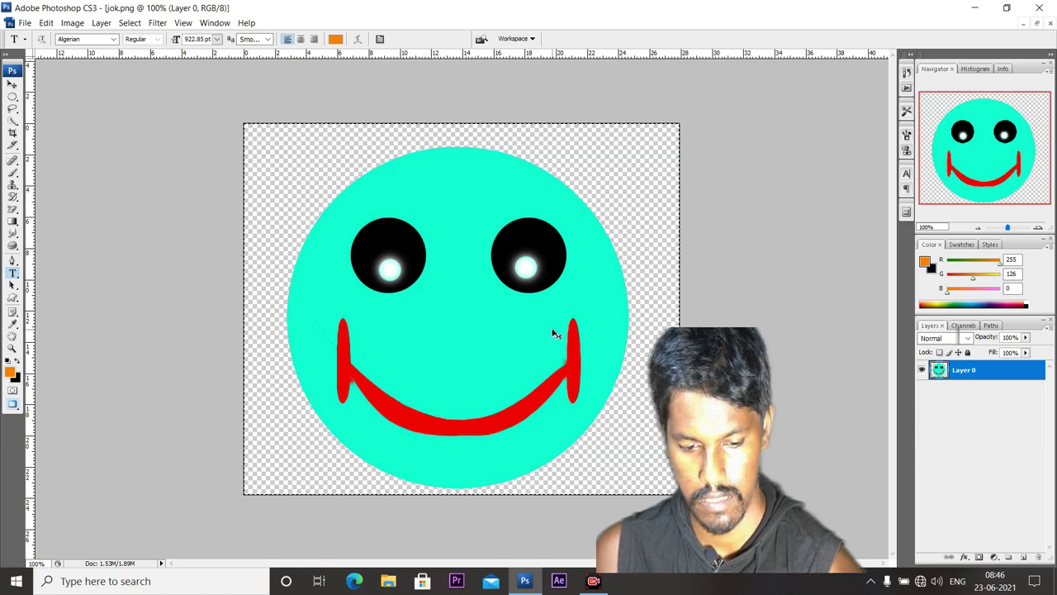
pyautogui.hotkey('ctrl', 'c')
pyautogui.hotkey('ctrl', 'Tab')
pyautogui.hotkey('ctrl', 'v')
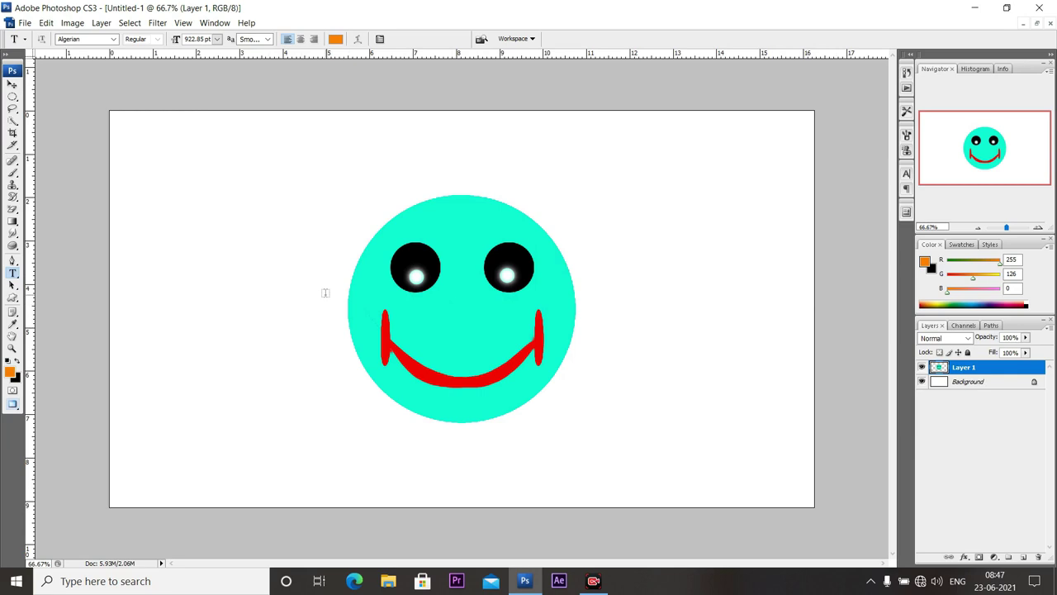
# - Type VIJA in orange Algerian on the canvas, then discard that text attempt
pyautogui.click(325, 287)
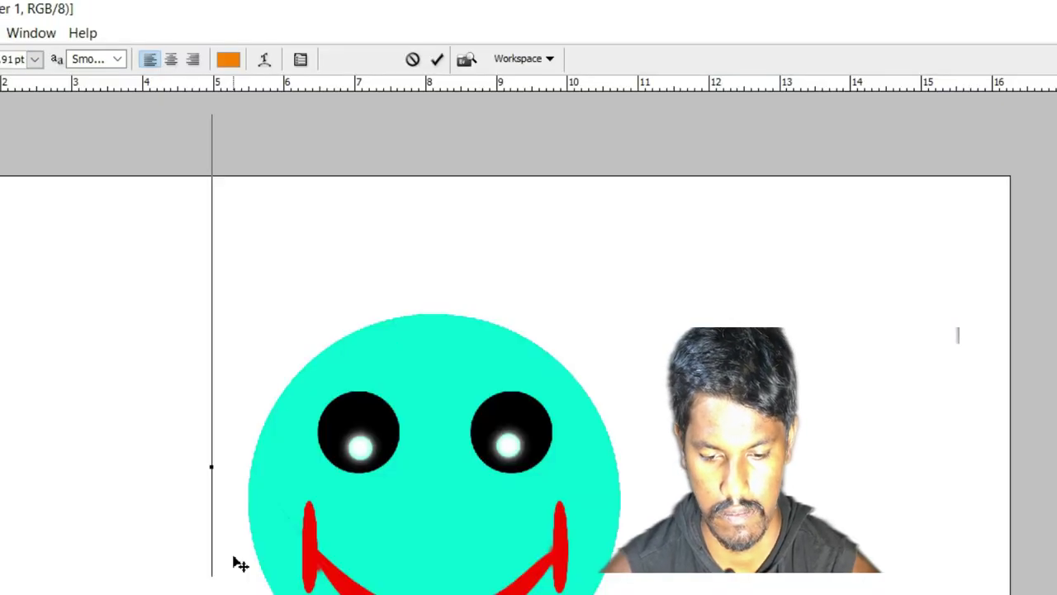
pyautogui.write('VI')
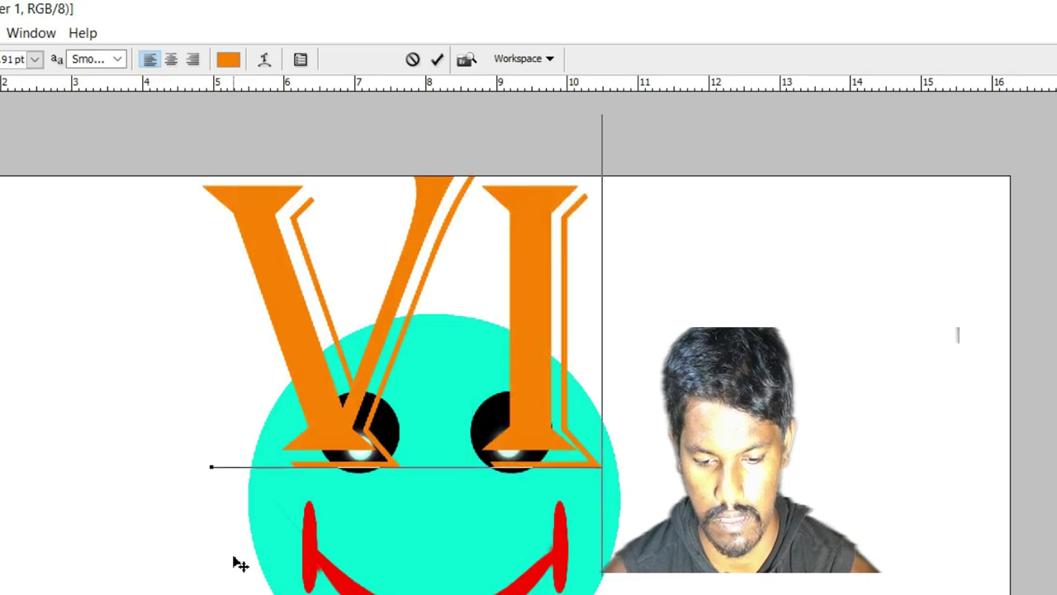
pyautogui.write('JA')
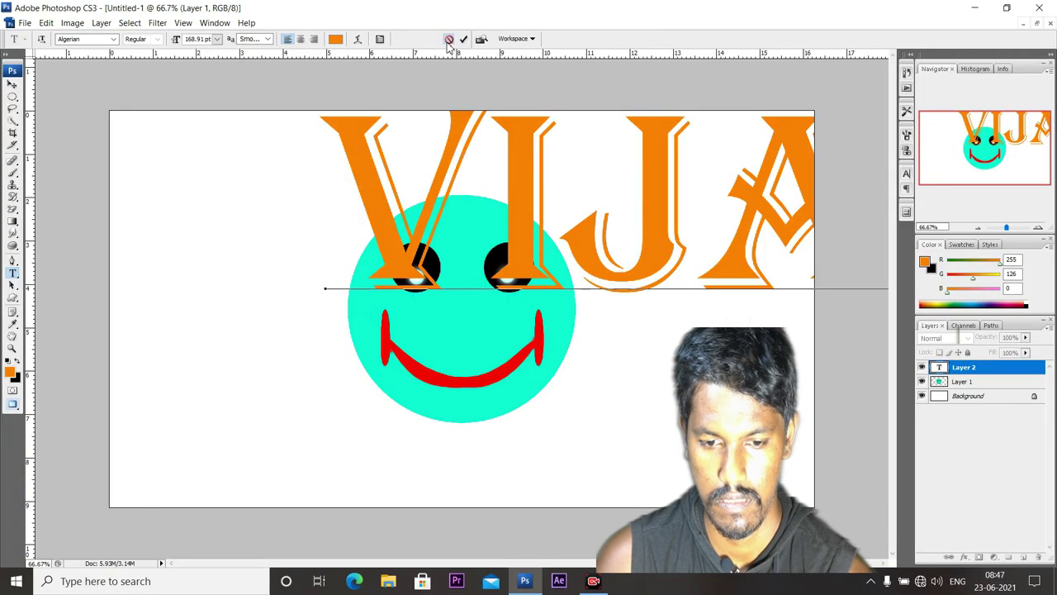
pyautogui.click(449, 39)
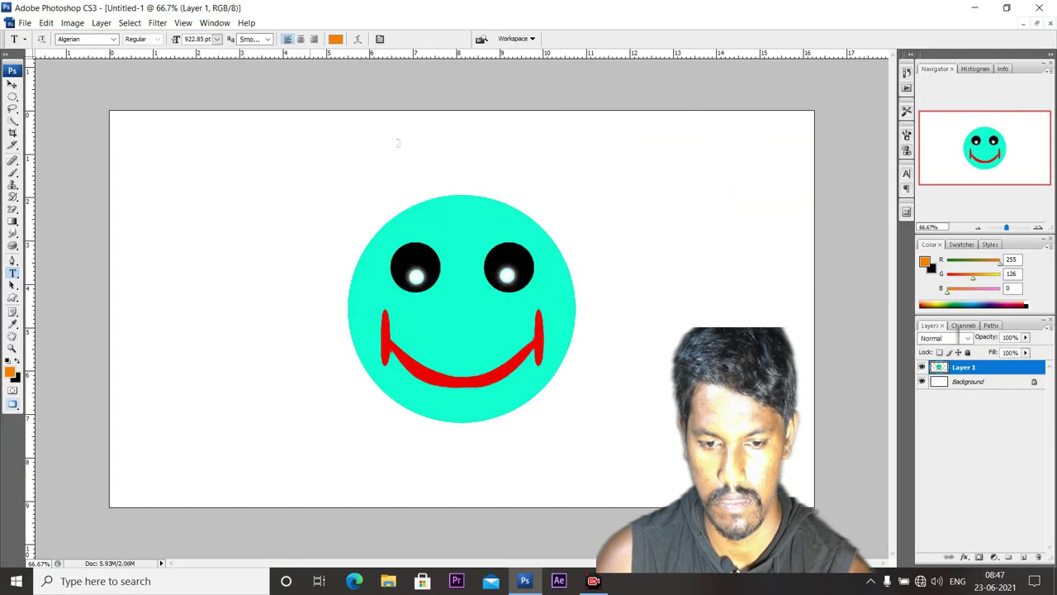
# - Type VIJAY in orange Algerian left of the smiley and shrink it to about 94 pt
pyautogui.click(235, 291)
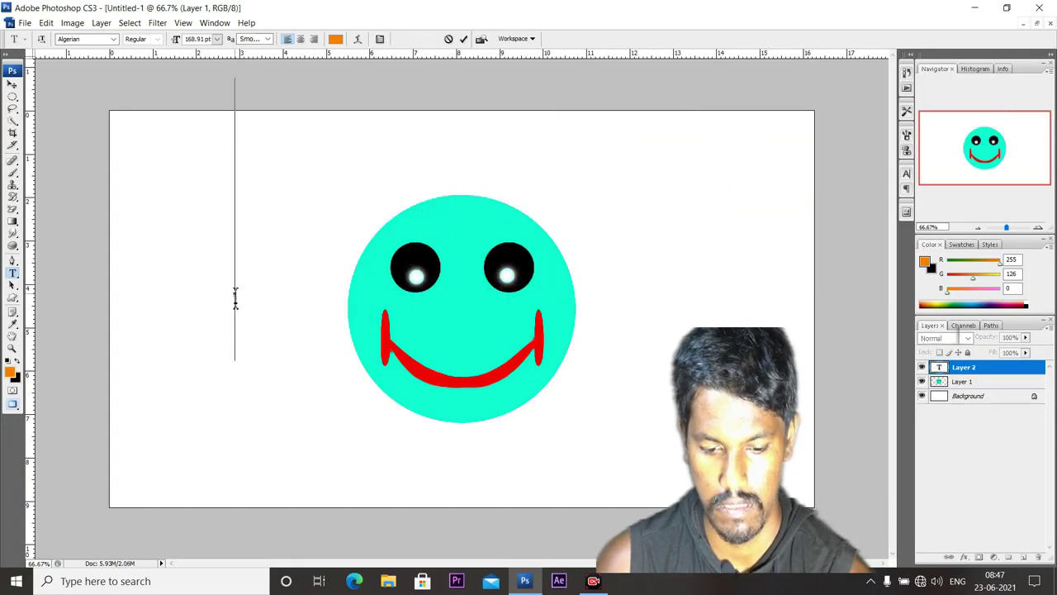
pyautogui.write('VIJ')
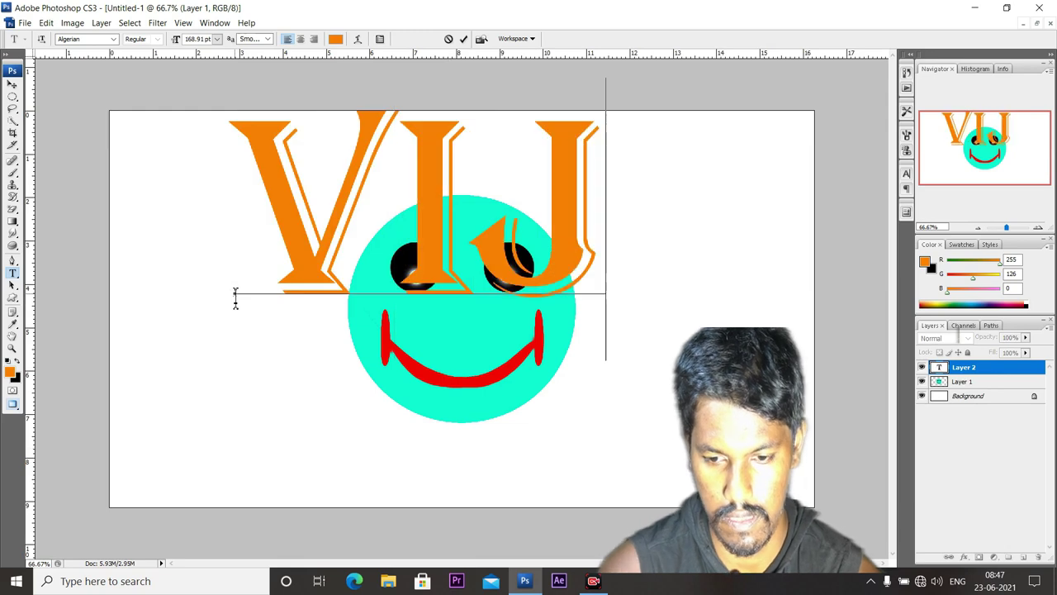
pyautogui.write('AY')
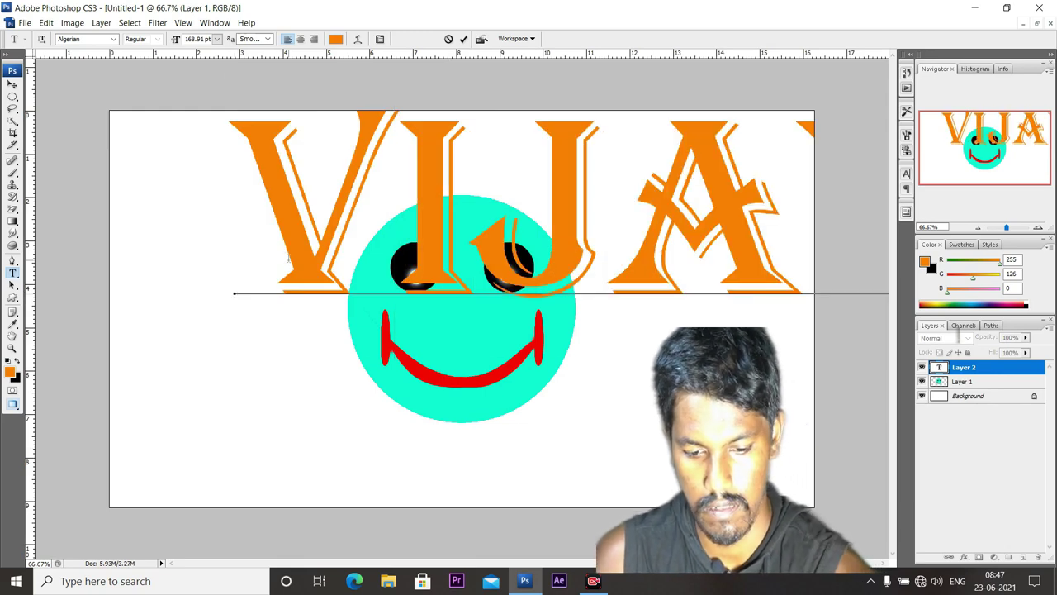
pyautogui.hotkey('ctrl', 't')
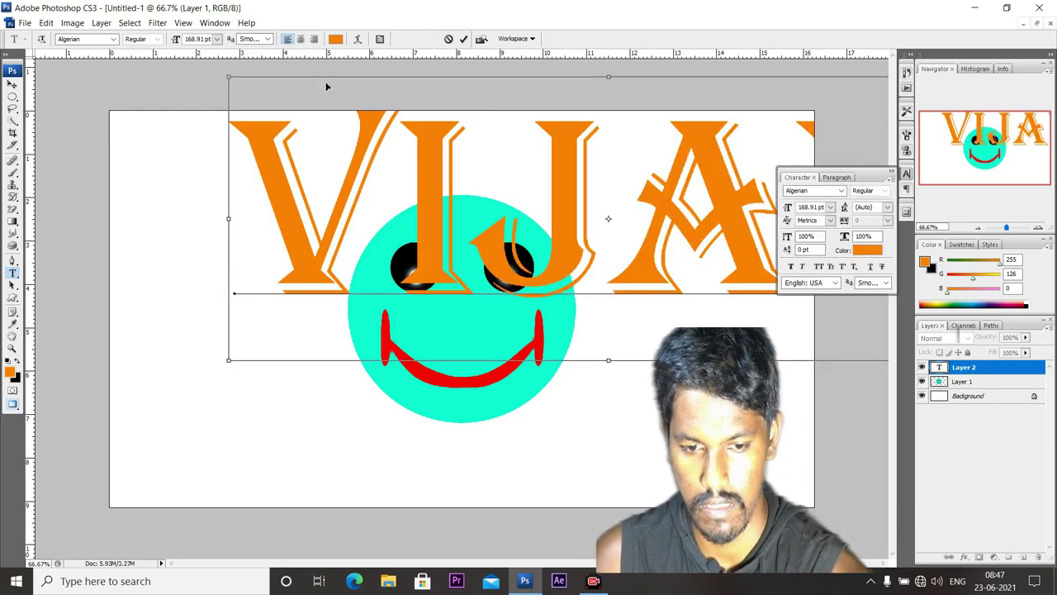
pyautogui.moveTo(234, 78); pyautogui.dragTo(419, 204)
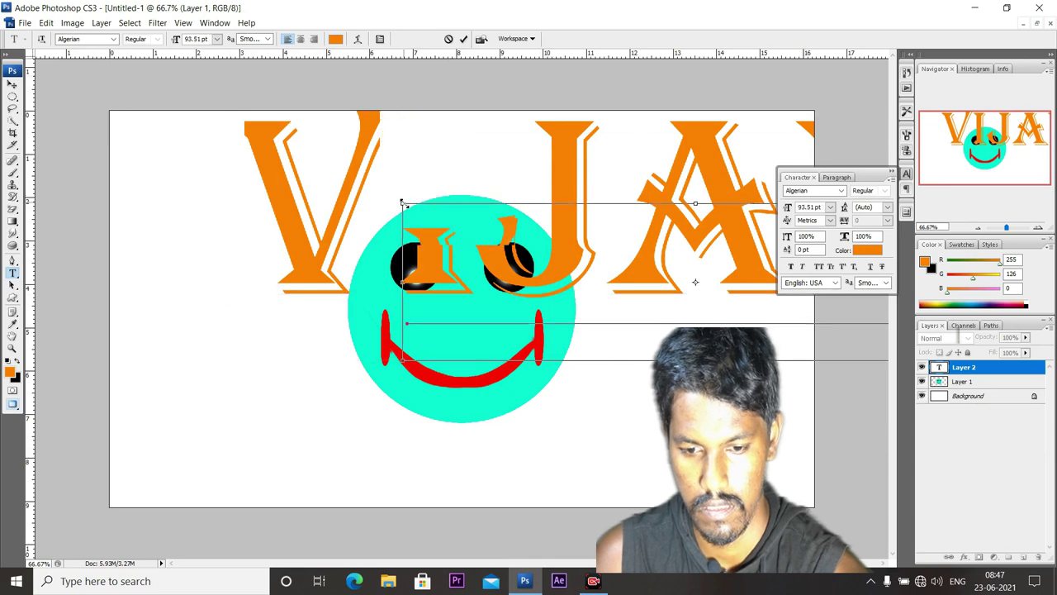
# - Move, narrow and scale VIJAY to about 67 pt, centred across the smiley face
pyautogui.moveTo(645, 272); pyautogui.dragTo(389, 287)
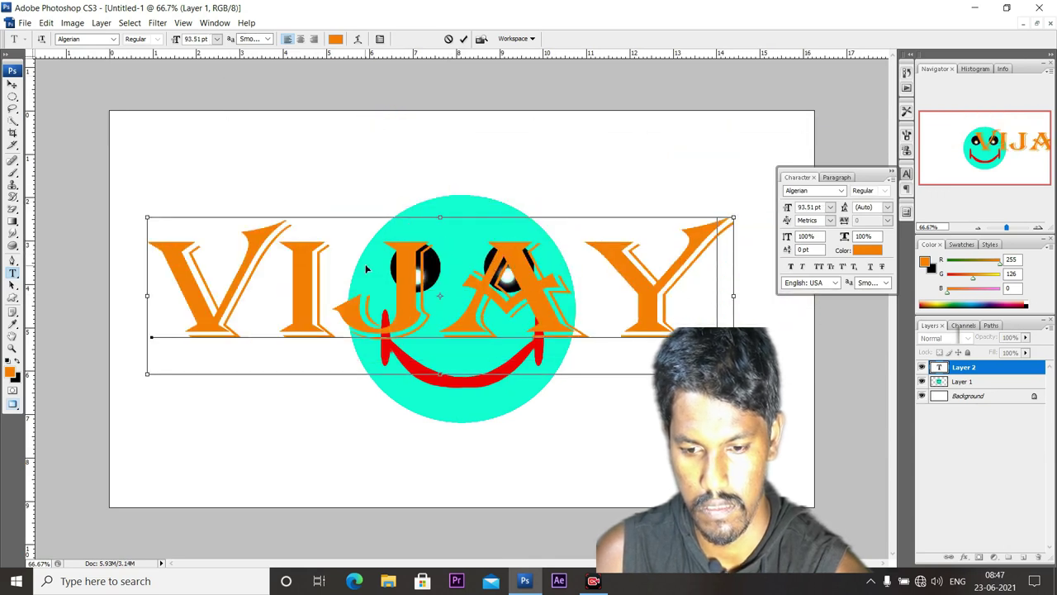
pyautogui.moveTo(733, 373); pyautogui.dragTo(593, 378)
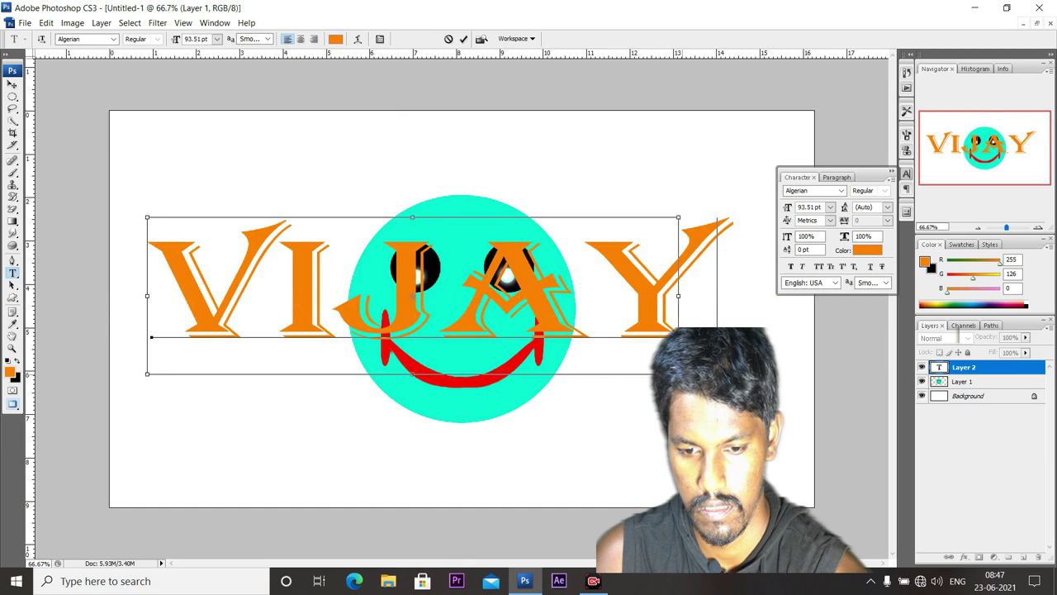
pyautogui.moveTo(460, 326); pyautogui.dragTo(556, 332)
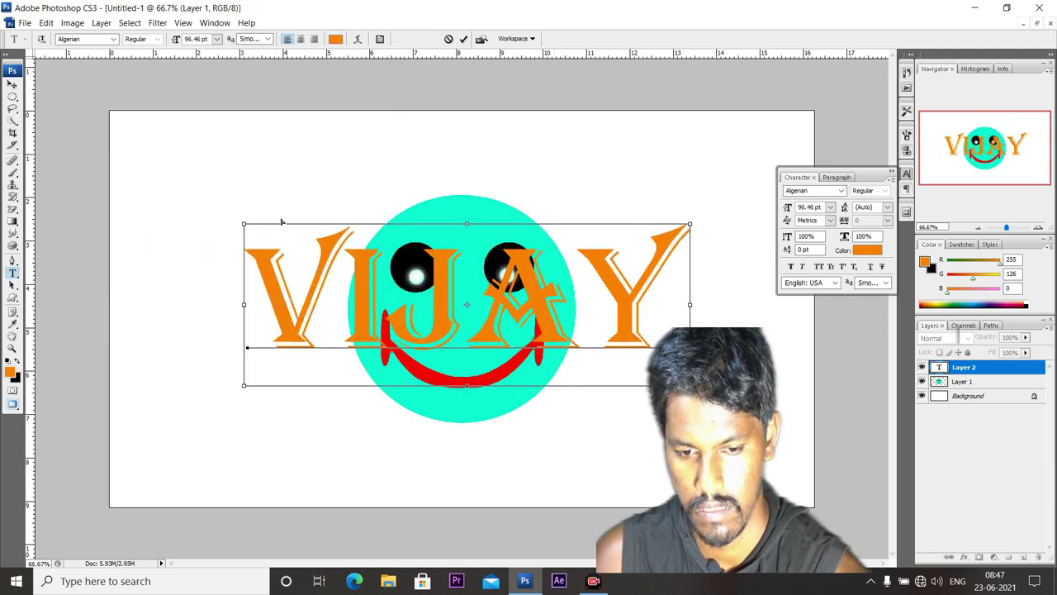
pyautogui.moveTo(246, 224); pyautogui.dragTo(330, 256)
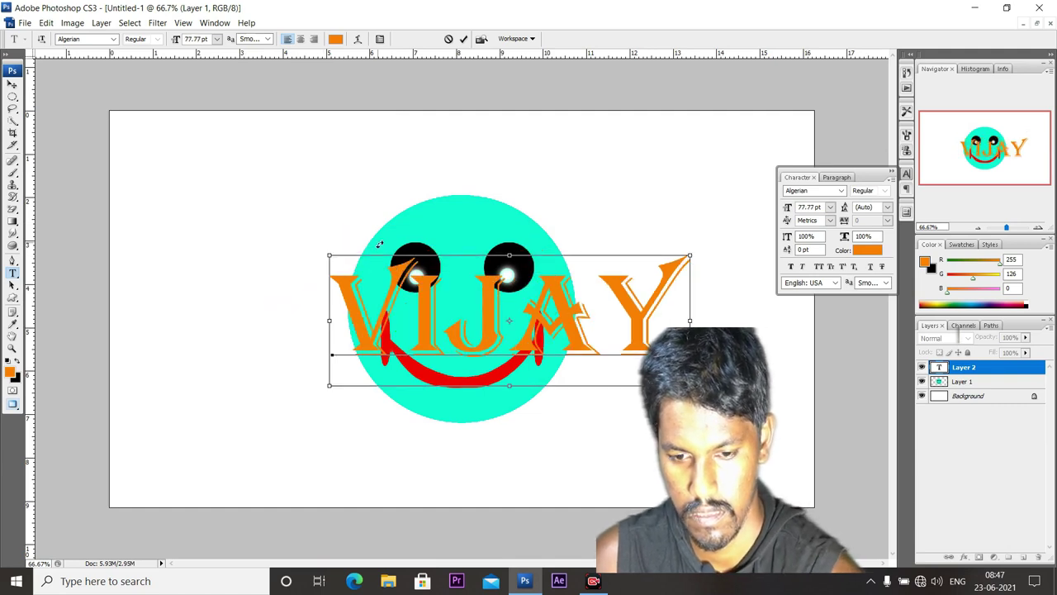
pyautogui.hotkey('ctrl', 't')
pyautogui.moveTo(690, 384); pyautogui.dragTo(564, 366)
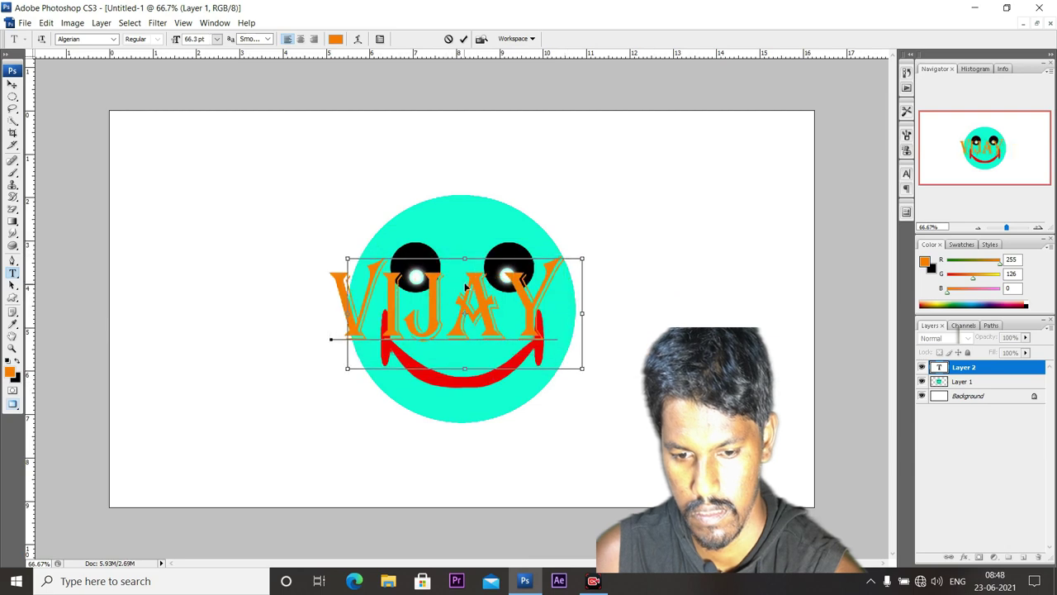
pyautogui.moveTo(448, 284); pyautogui.dragTo(468, 287)
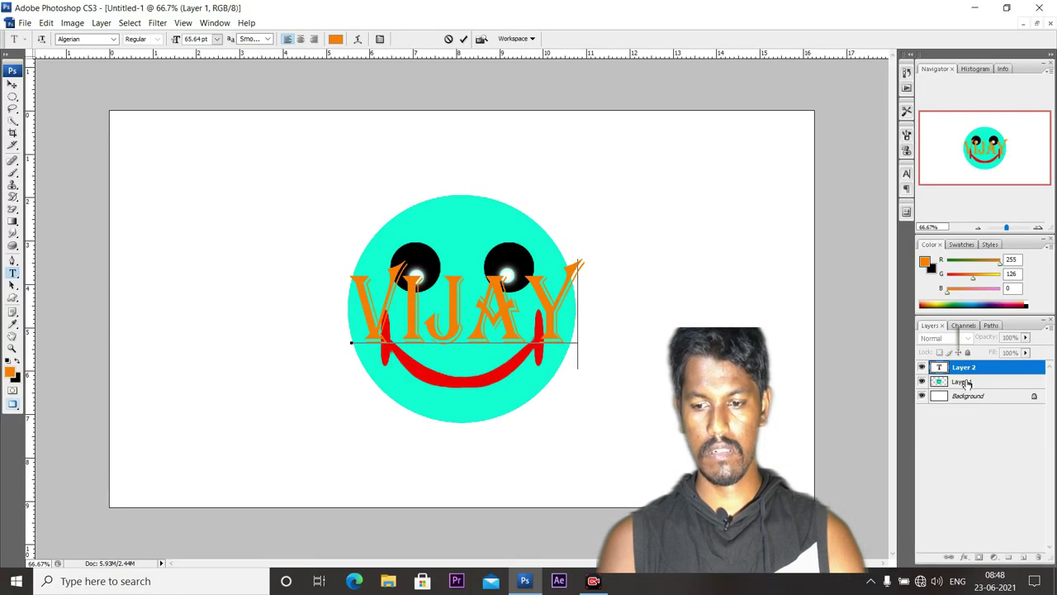
# - Commit the text and restack Layer 1 above the vijay text layer
pyautogui.click(966, 382)
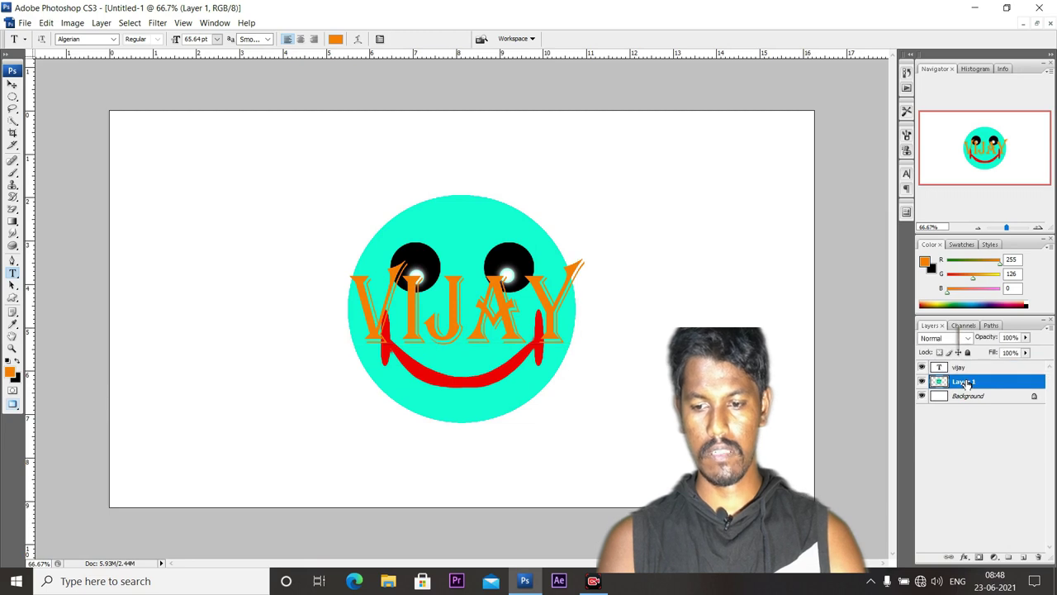
pyautogui.click(964, 354)
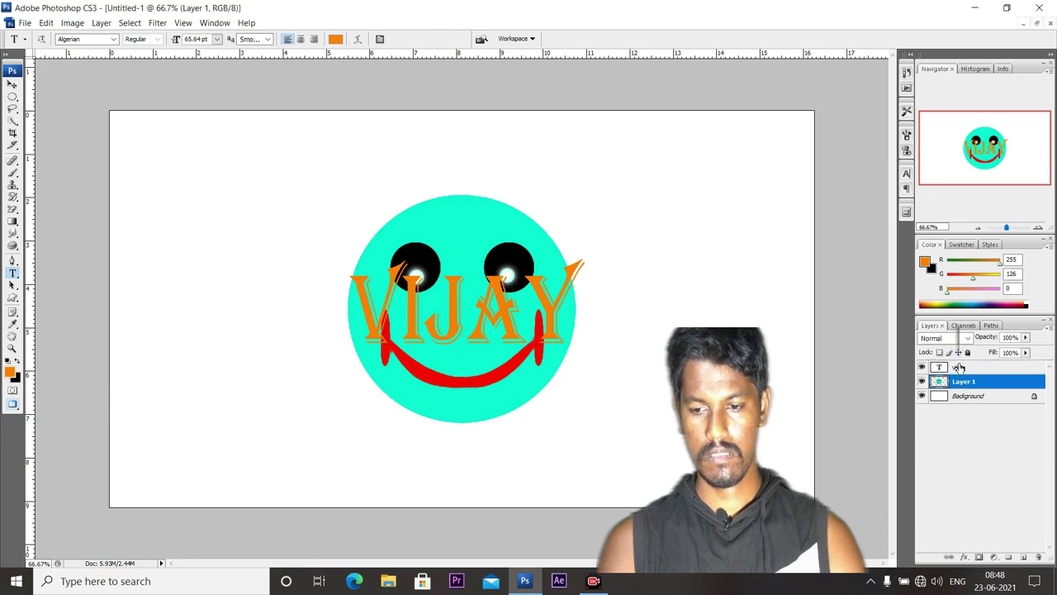
pyautogui.click(958, 368)
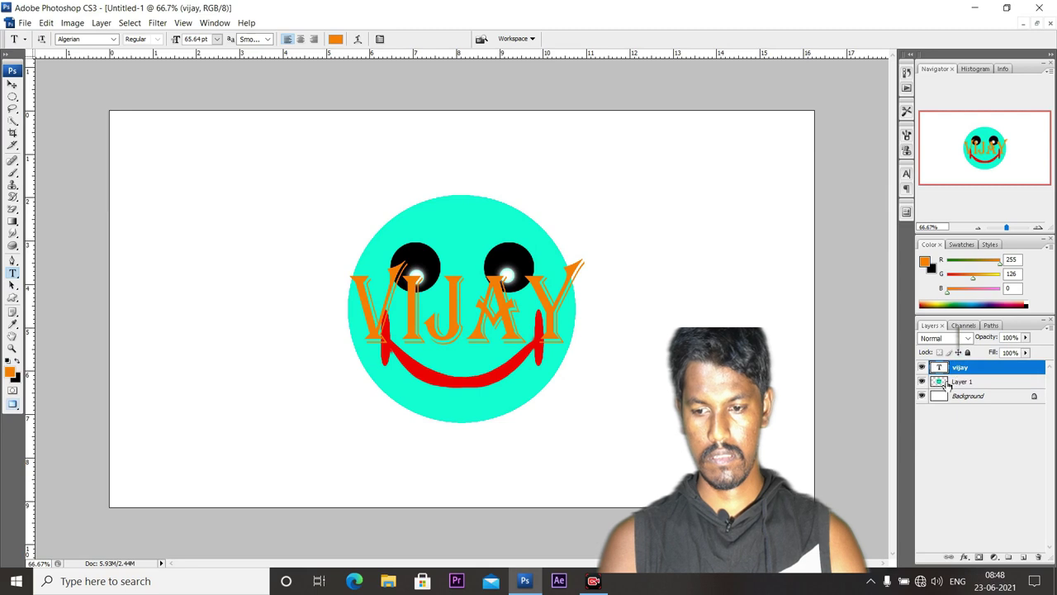
pyautogui.click(947, 384)
pyautogui.moveTo(958, 367); pyautogui.dragTo(960, 370)
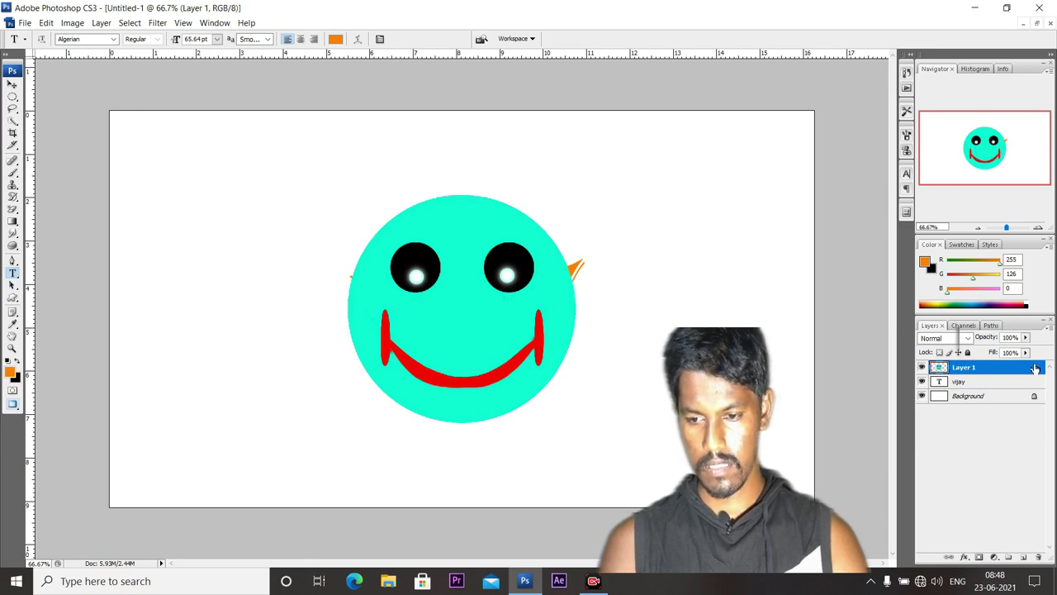
# - Apply Create Clipping Mask to Layer 1 so VIJAY fills with the cyan smiley
pyautogui.rightClick(976, 369)
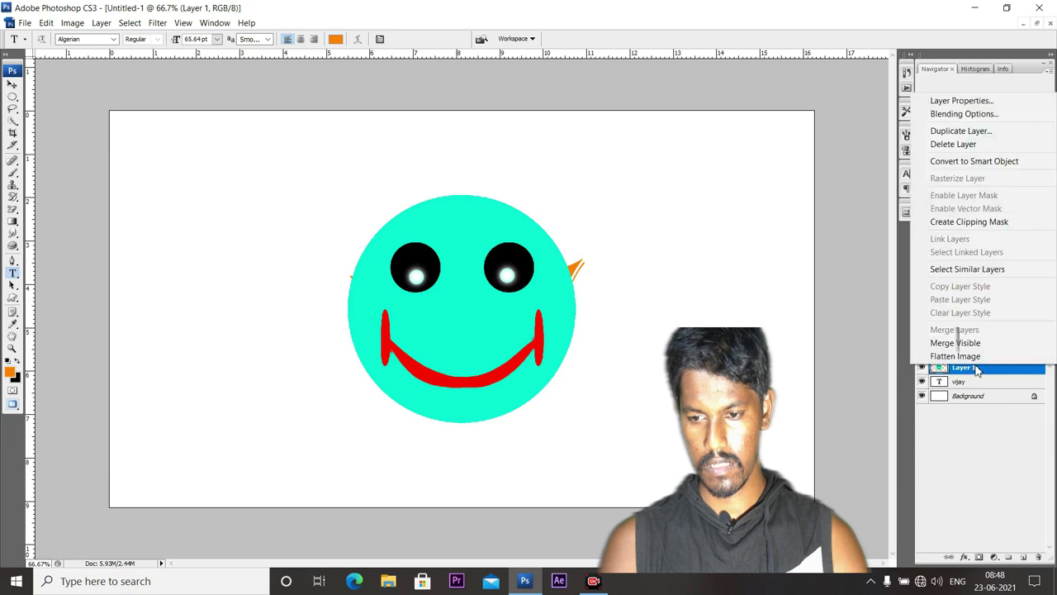
pyautogui.click(969, 222)
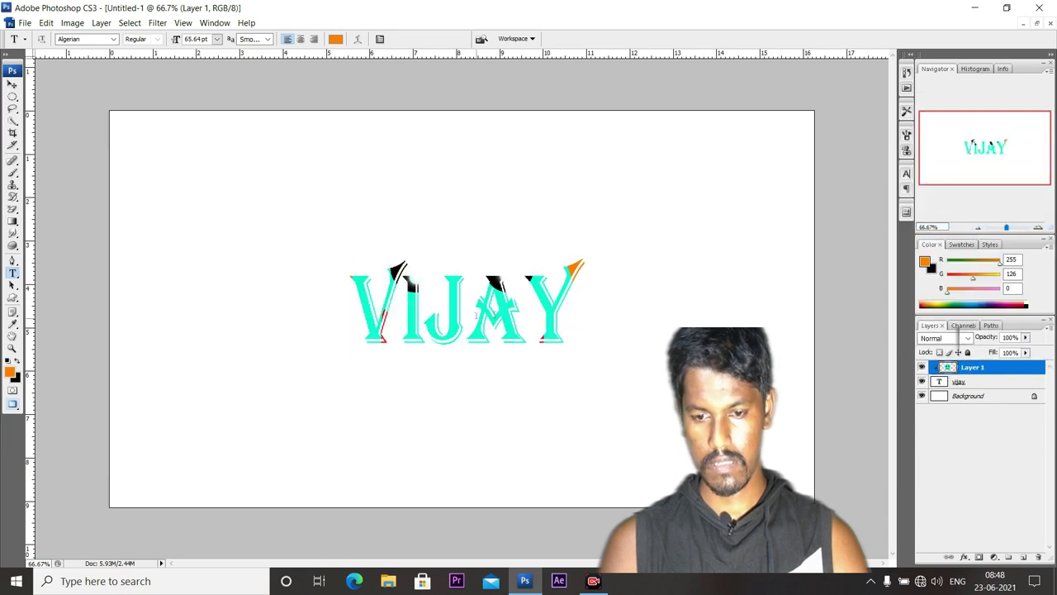